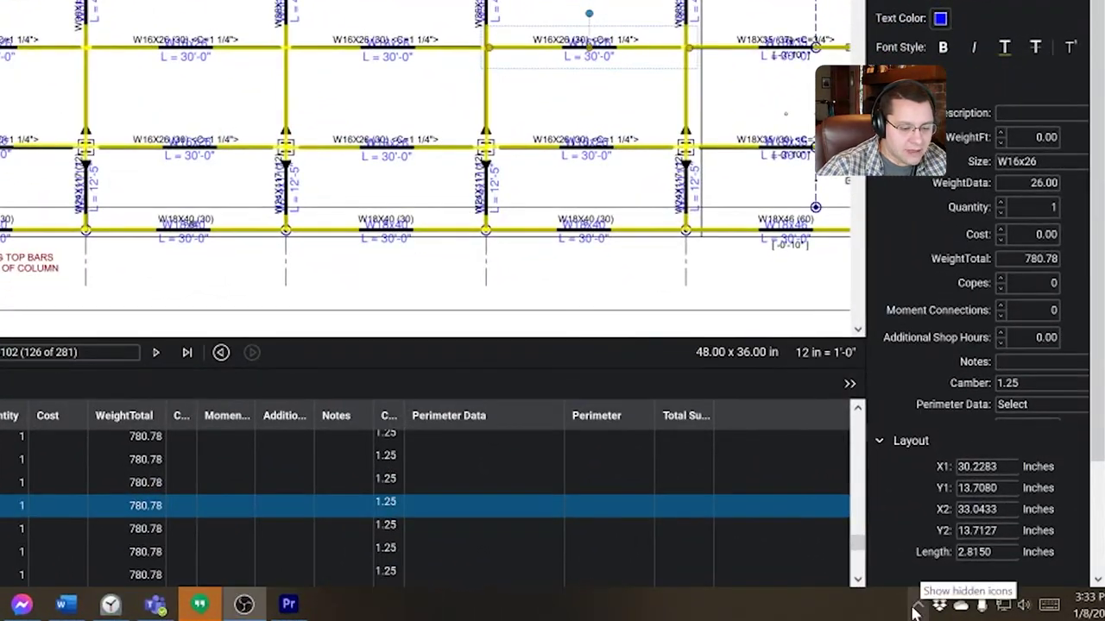
Step: Open the NVIDIA Control Panel from the hidden tray icons
{"action": "left_click", "coordinate": [921, 606]}
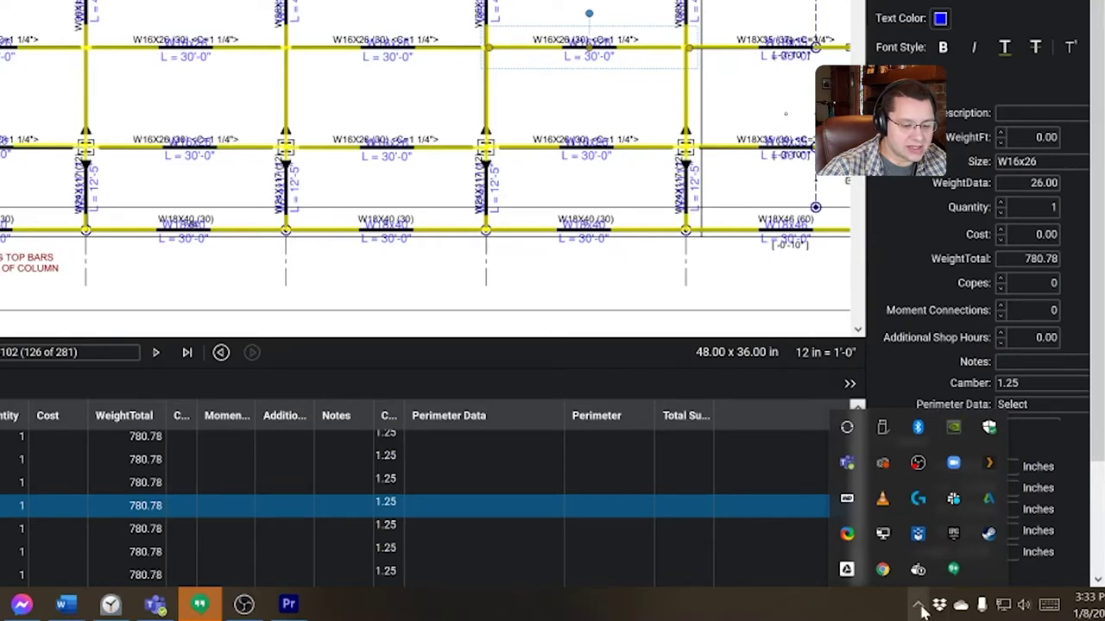
{"action": "right_click", "coordinate": [956, 436]}
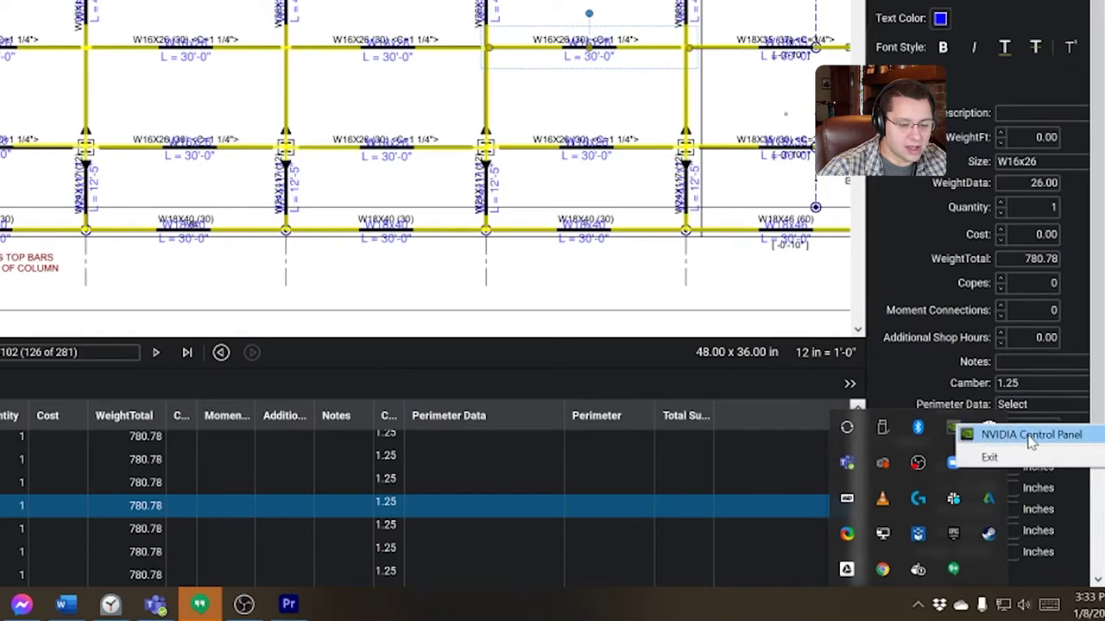
{"action": "left_click", "coordinate": [1030, 436]}
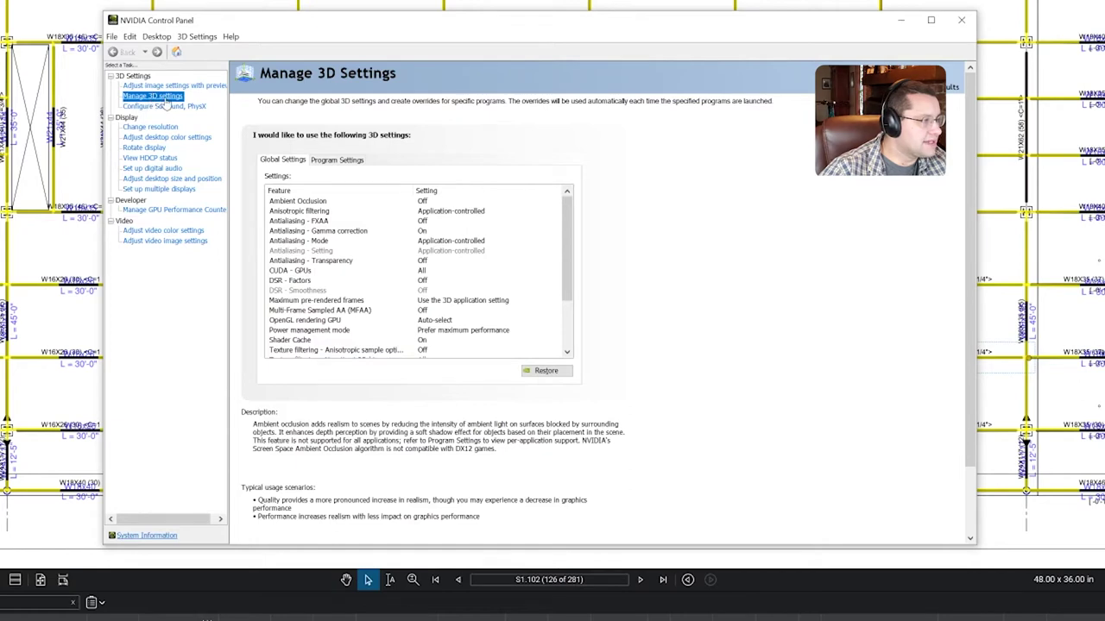
Step: Confirm Power management mode is Prefer maximum performance, then close the NVIDIA Control Panel
{"action": "mouse_move", "coordinate": [313, 343]}
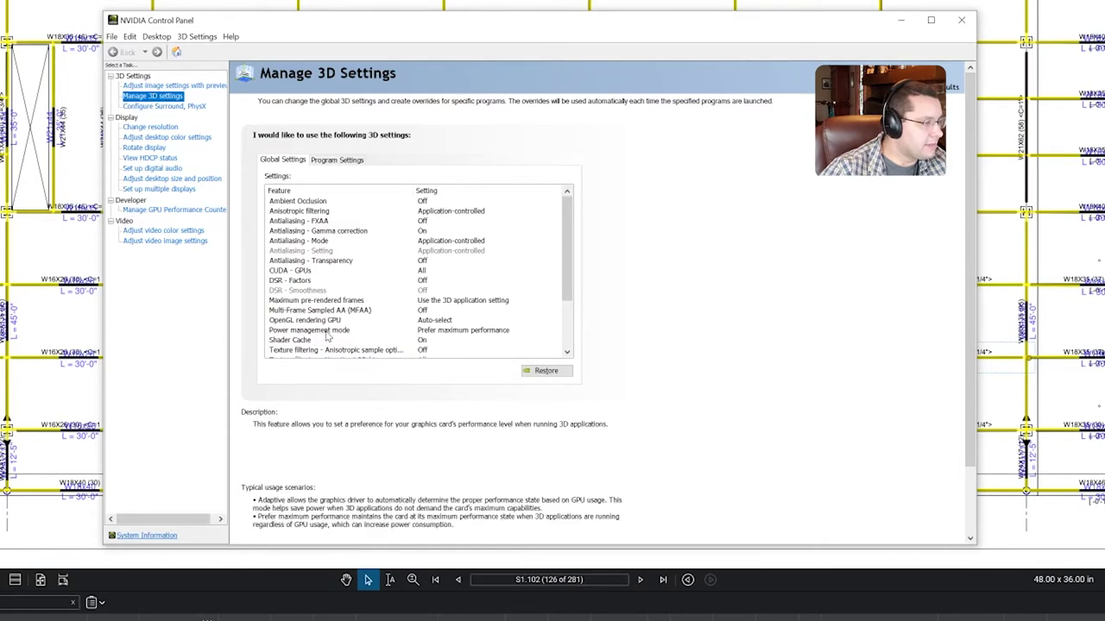
{"action": "left_click", "coordinate": [363, 332]}
{"action": "mouse_move", "coordinate": [456, 341]}
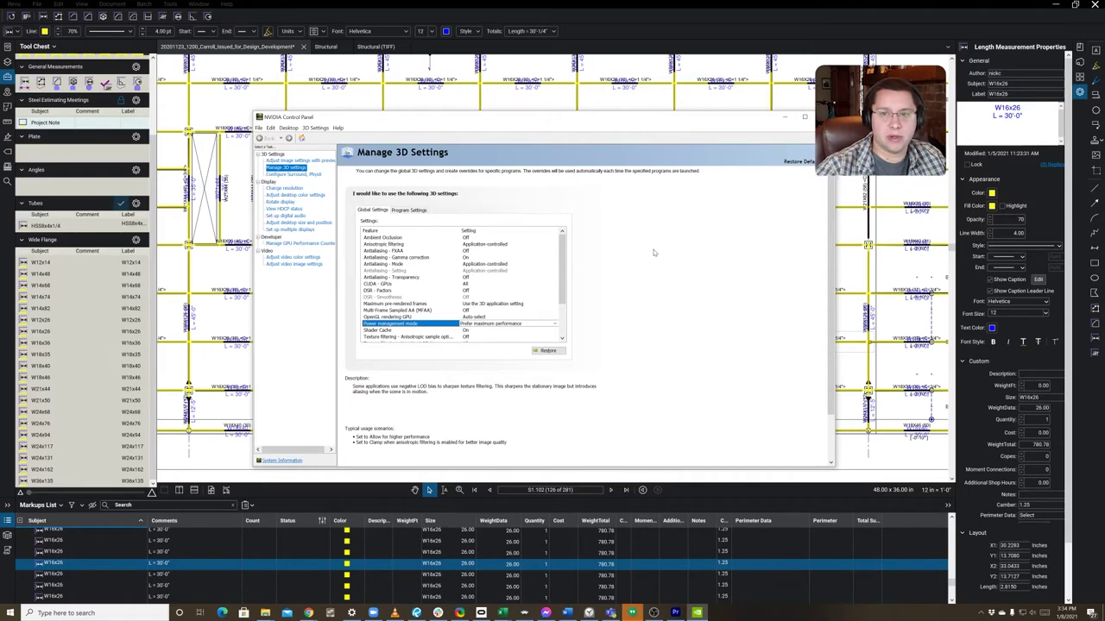
{"action": "left_click", "coordinate": [804, 115]}
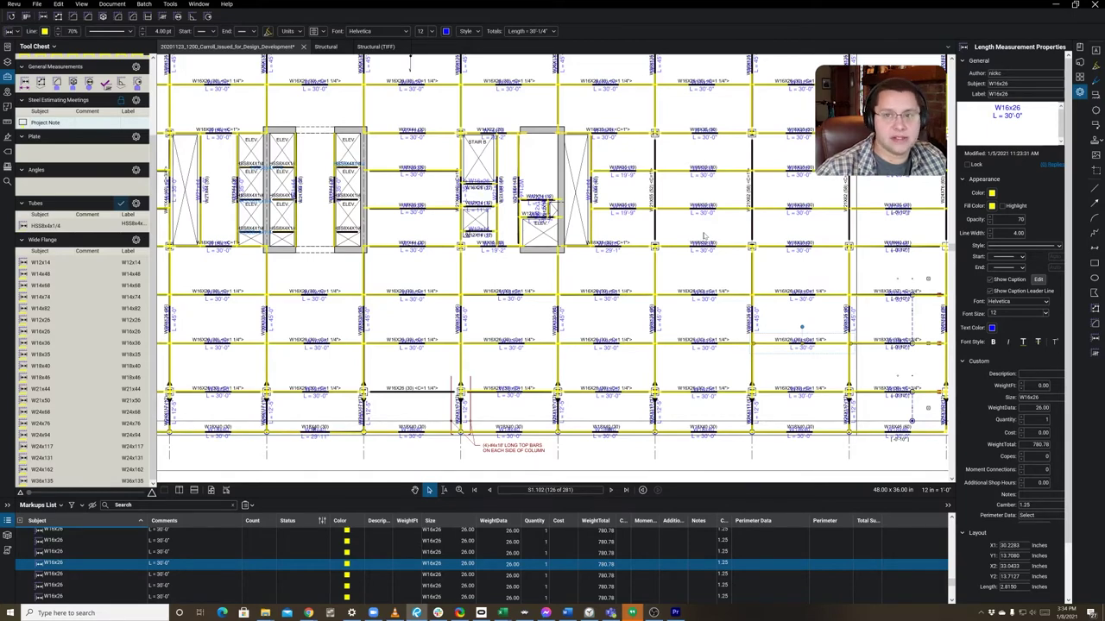
Step: Flatten all markups on all pages of the drawing set via Document > Flatten
{"action": "left_click", "coordinate": [119, 4]}
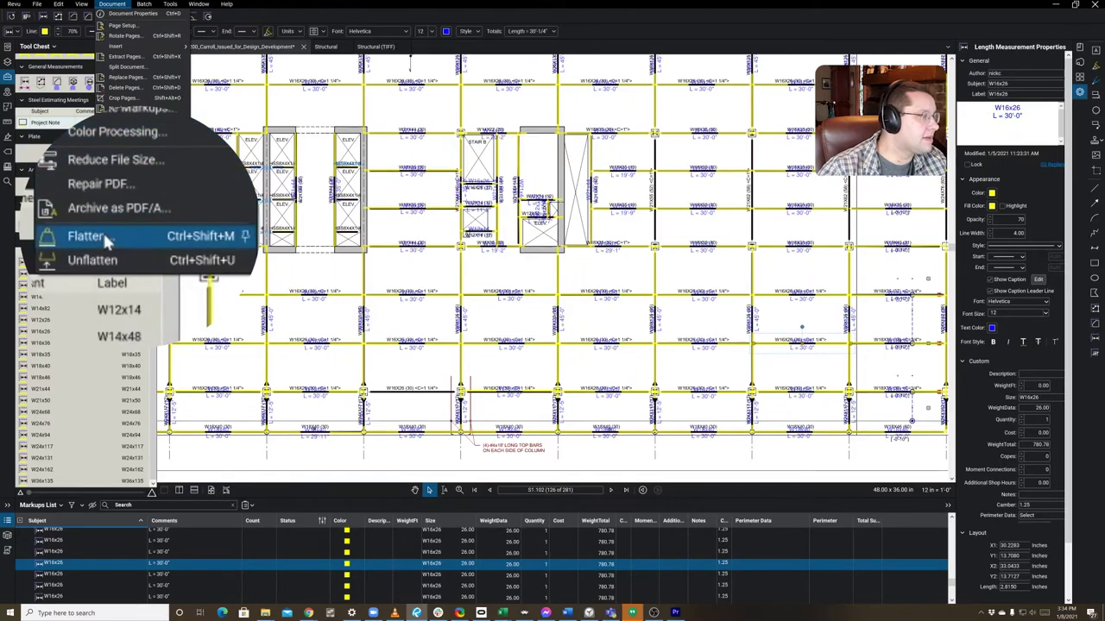
{"action": "left_click", "coordinate": [108, 162]}
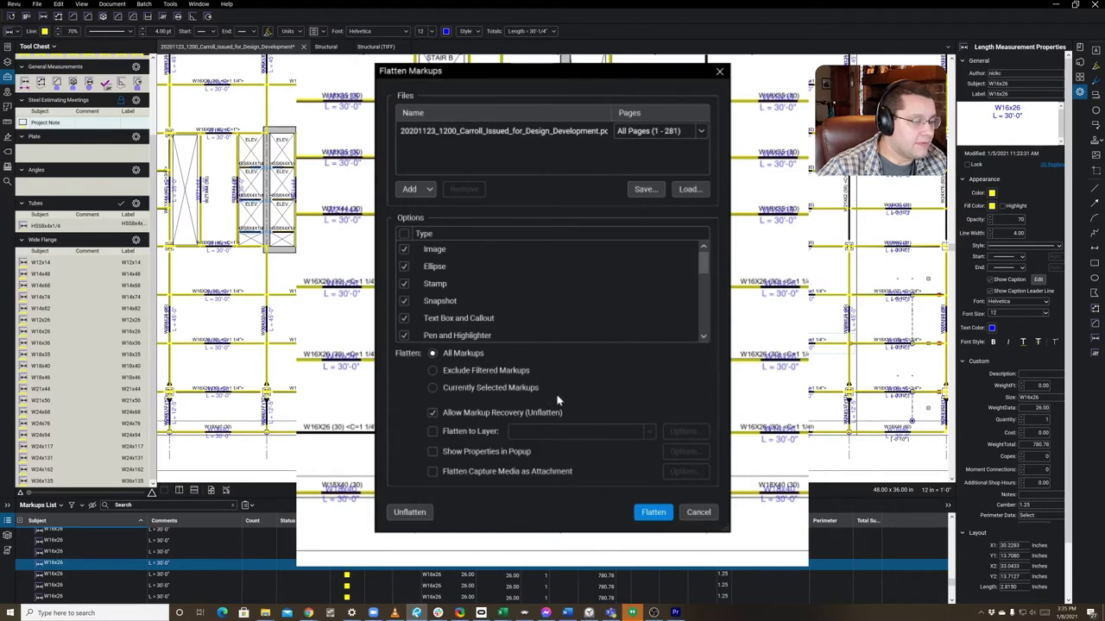
{"action": "left_click", "coordinate": [653, 512]}
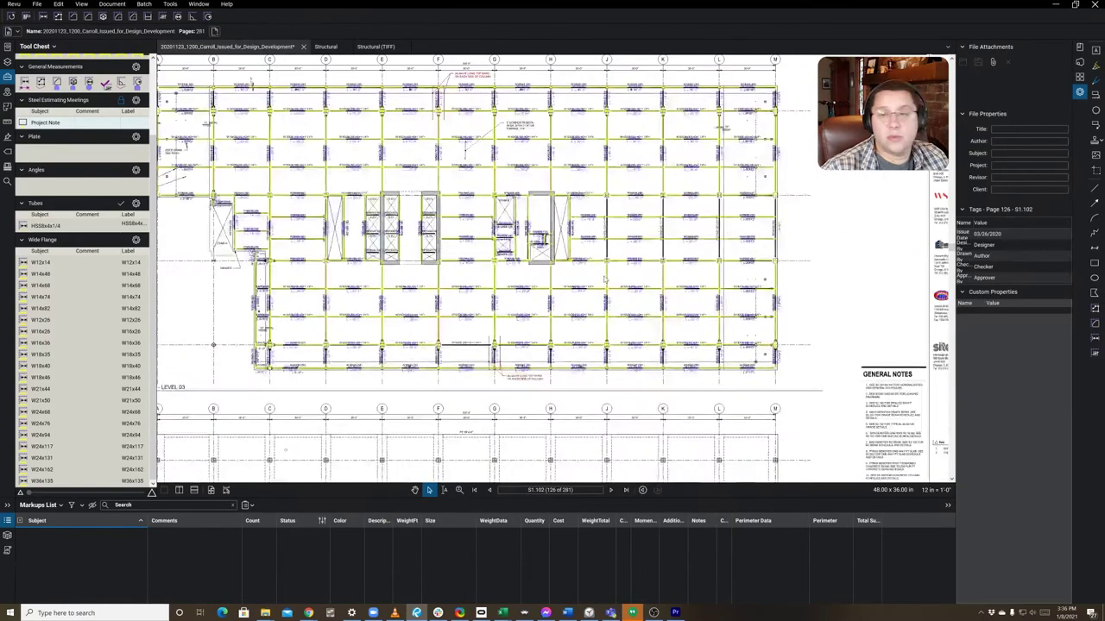
{"action": "scroll", "coordinate": [406, 259], "scroll_direction": "up", "scroll_amount": 5}
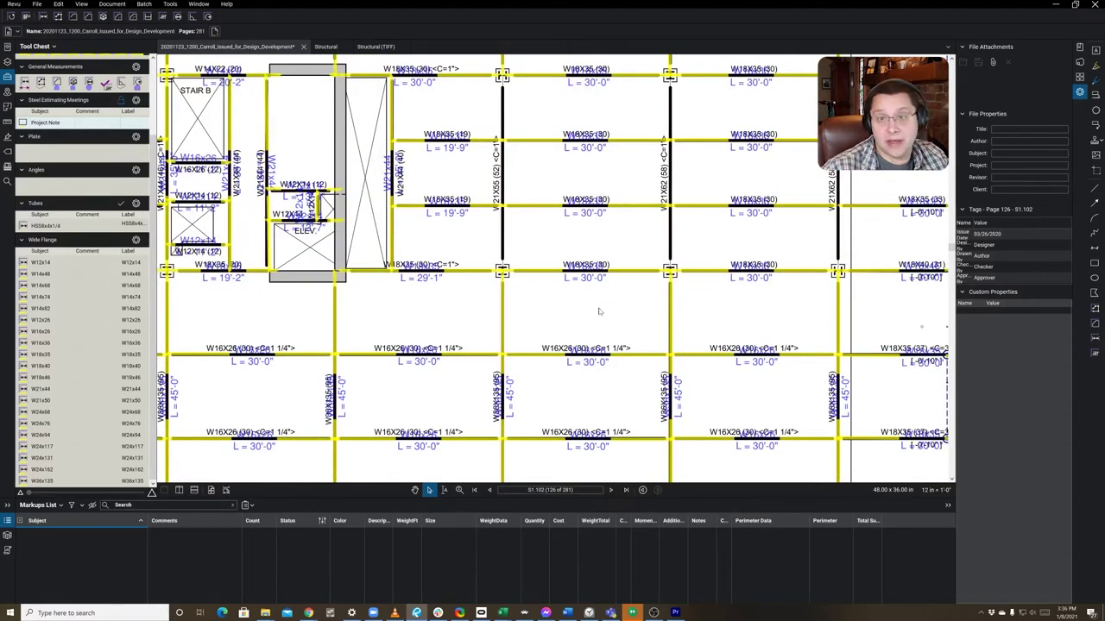
{"action": "scroll", "coordinate": [613, 302], "scroll_direction": "right", "scroll_amount": 1}
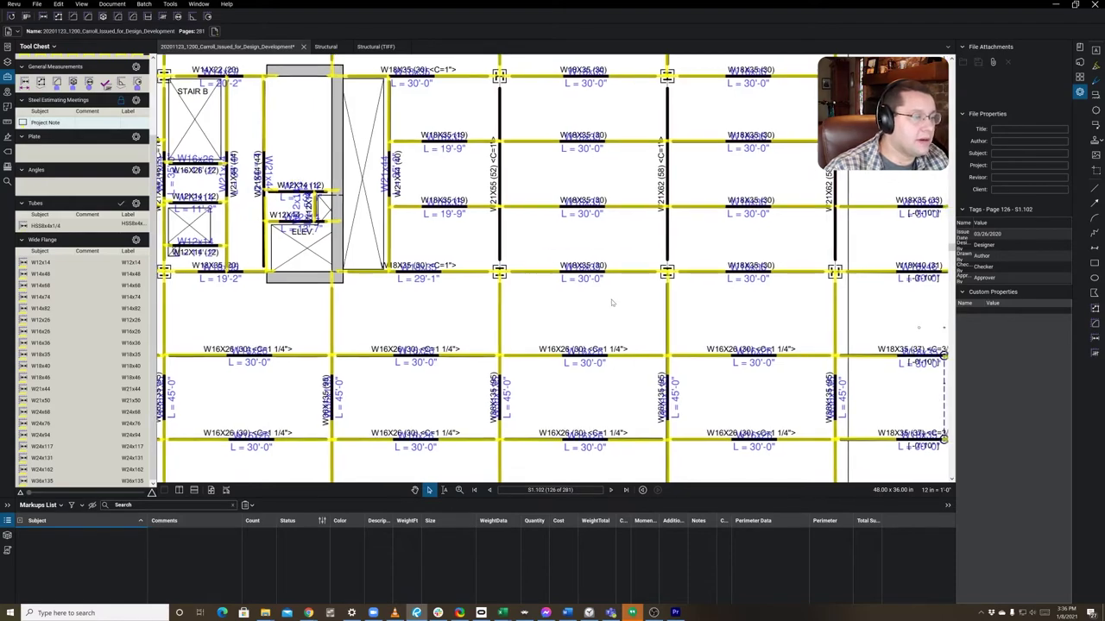
{"action": "scroll", "coordinate": [575, 254], "scroll_direction": "down", "scroll_amount": 5}
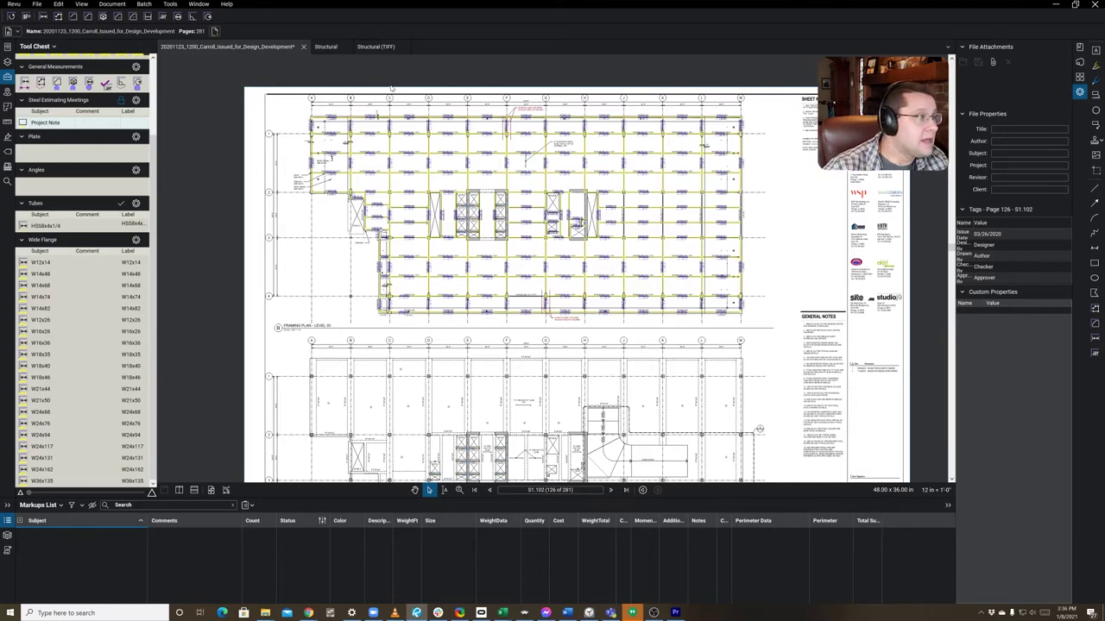
Step: Switch to the Structural set and page forward to sheet S2-2 (page 7 of 26)
{"action": "left_click", "coordinate": [326, 46]}
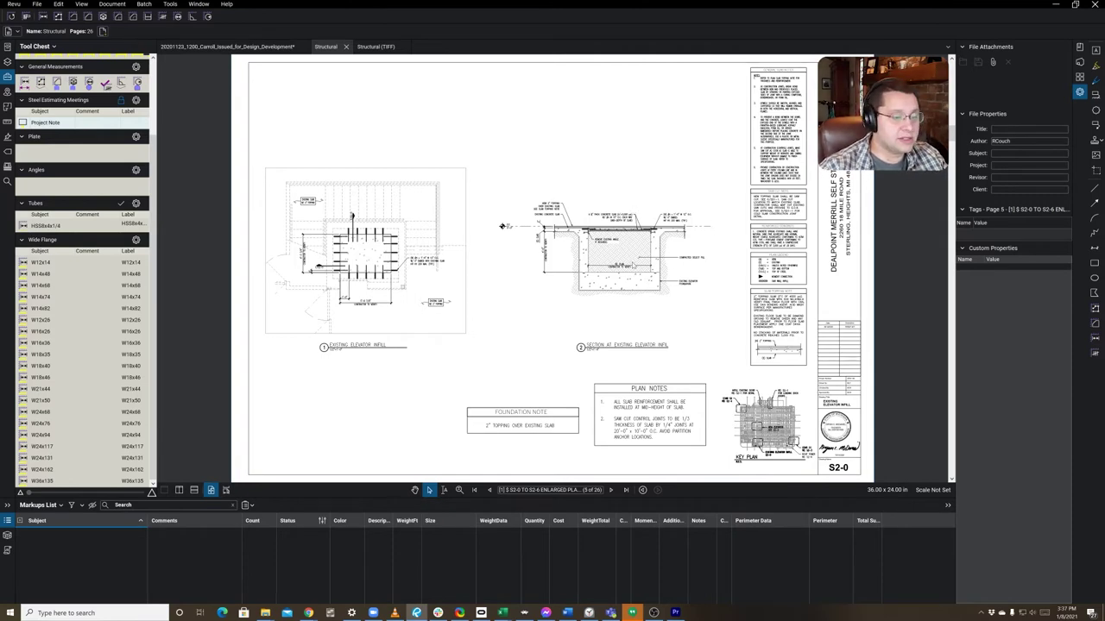
{"action": "key", "text": "Right"}
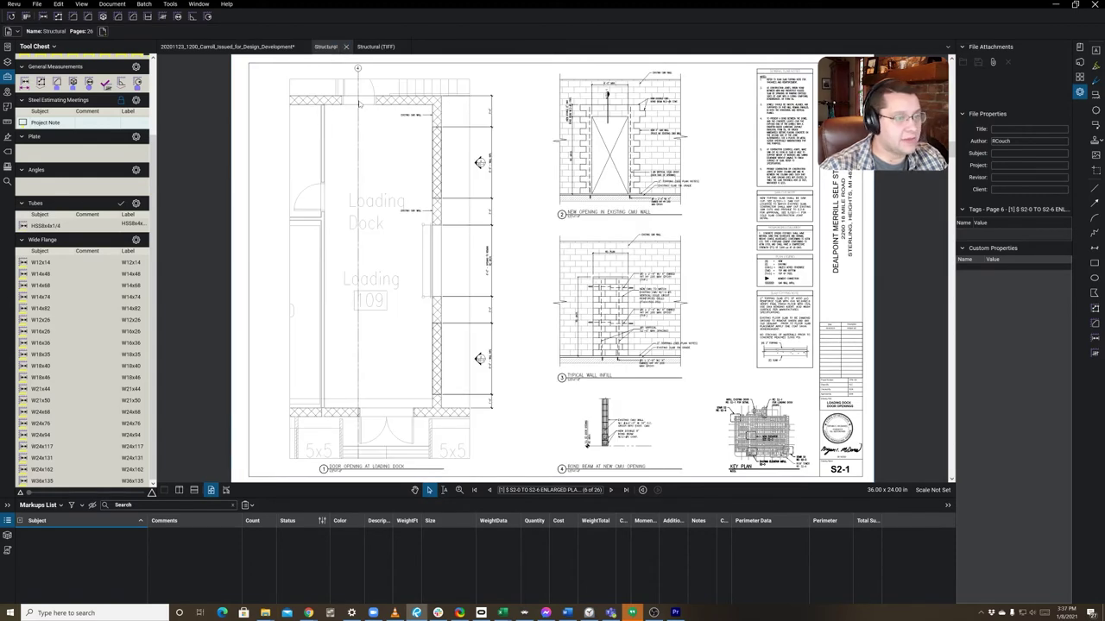
{"action": "key", "text": "Page_Down"}
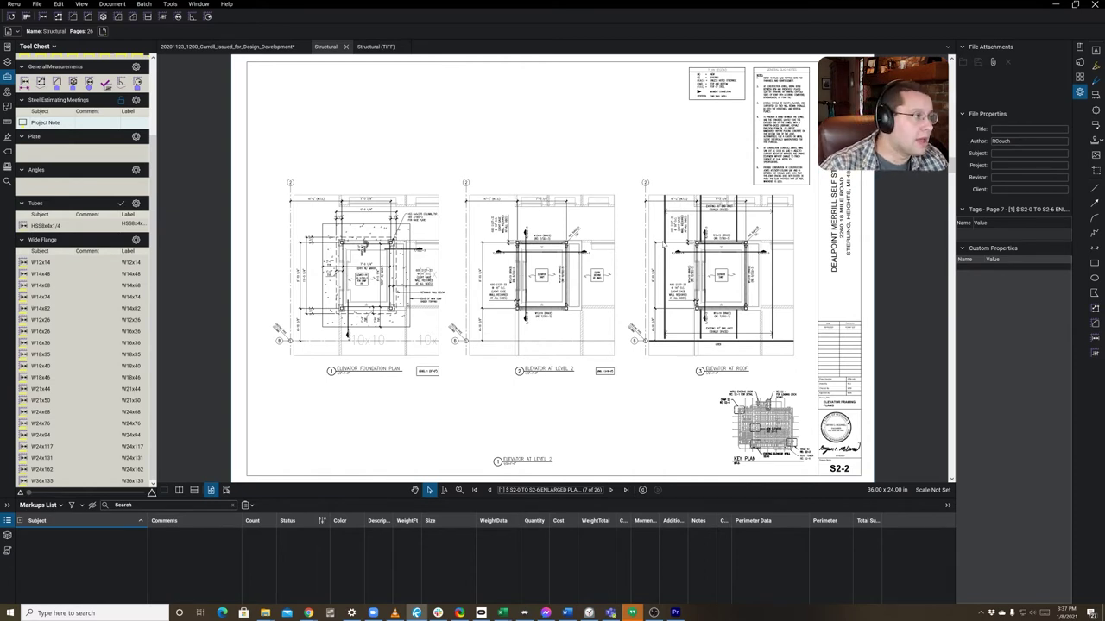
{"action": "right_click", "coordinate": [325, 46]}
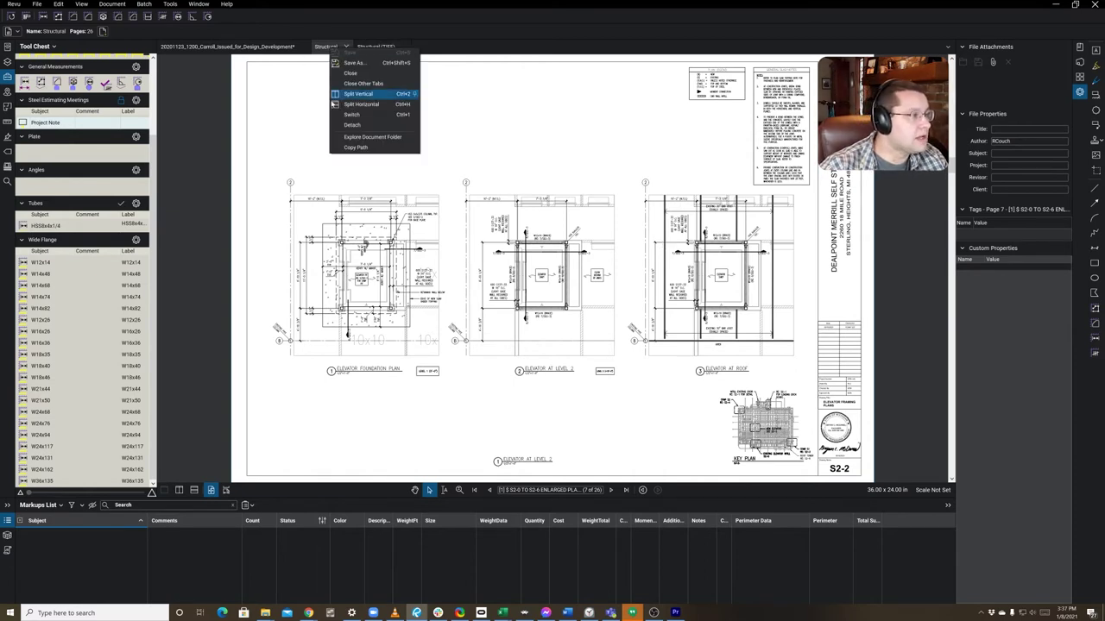
{"action": "left_click", "coordinate": [366, 64]}
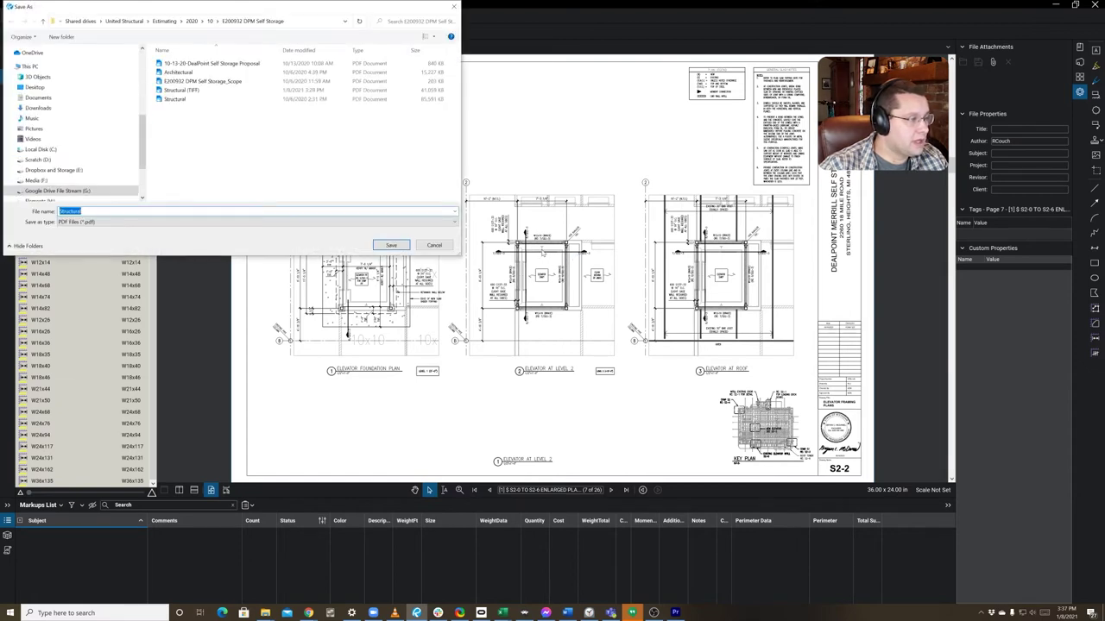
{"action": "left_click", "coordinate": [306, 221]}
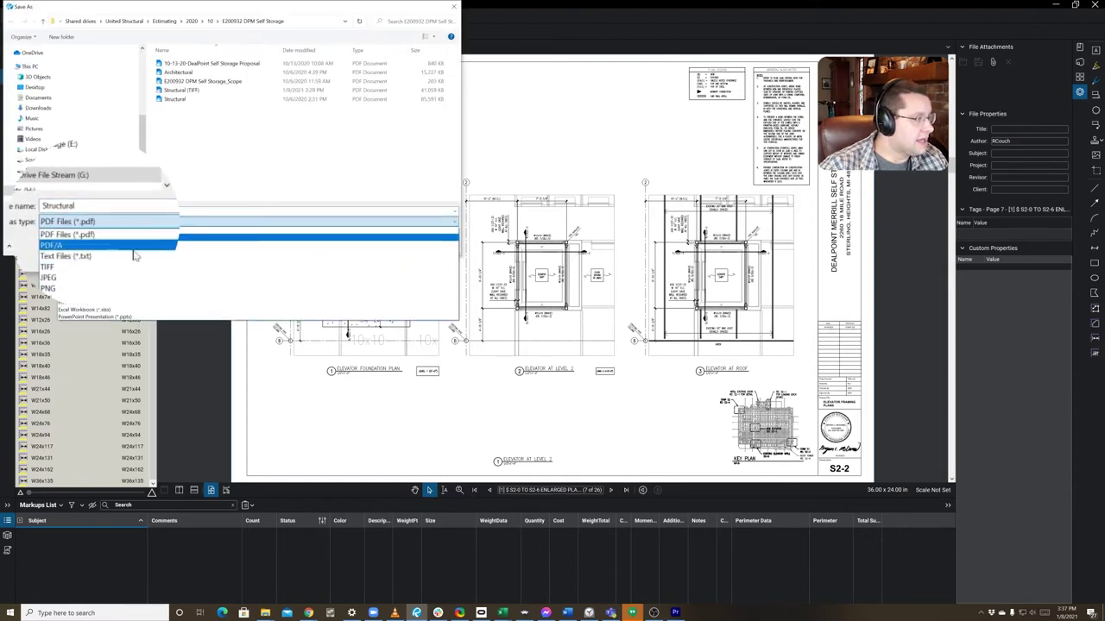
{"action": "left_click", "coordinate": [68, 234]}
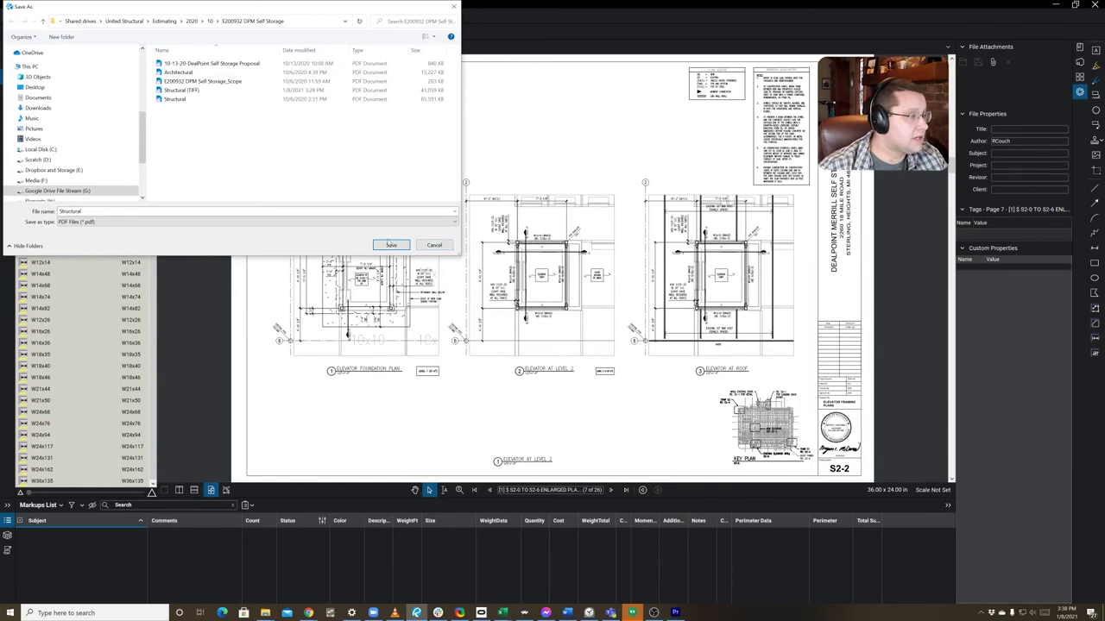
{"action": "left_click", "coordinate": [434, 245]}
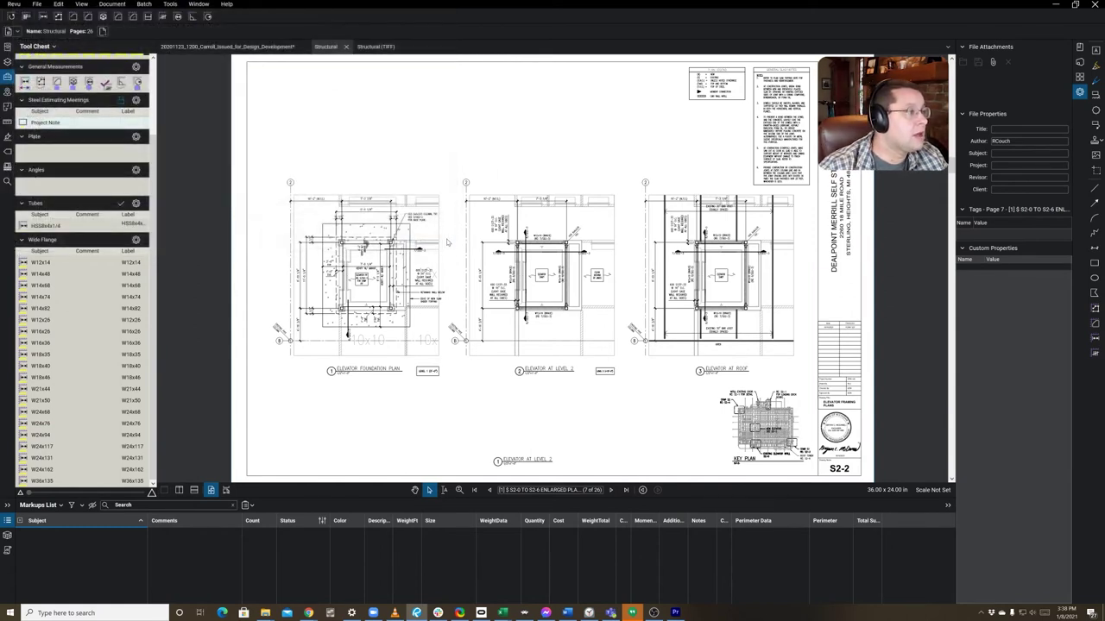
{"action": "left_click", "coordinate": [378, 47]}
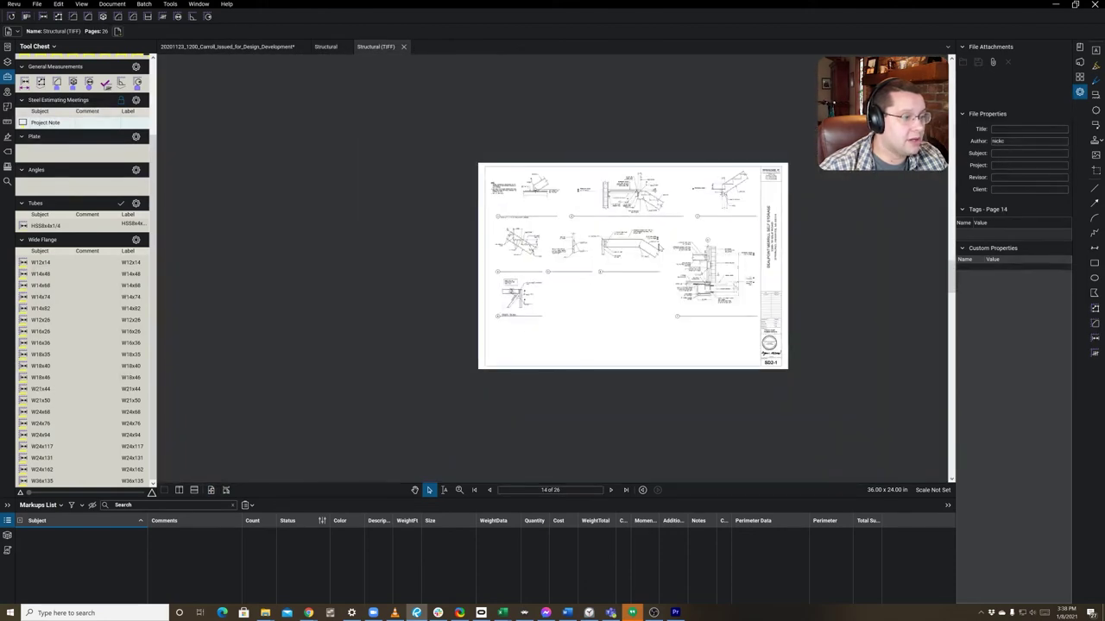
{"action": "key", "text": "Left"}
{"action": "key", "text": "Left"}
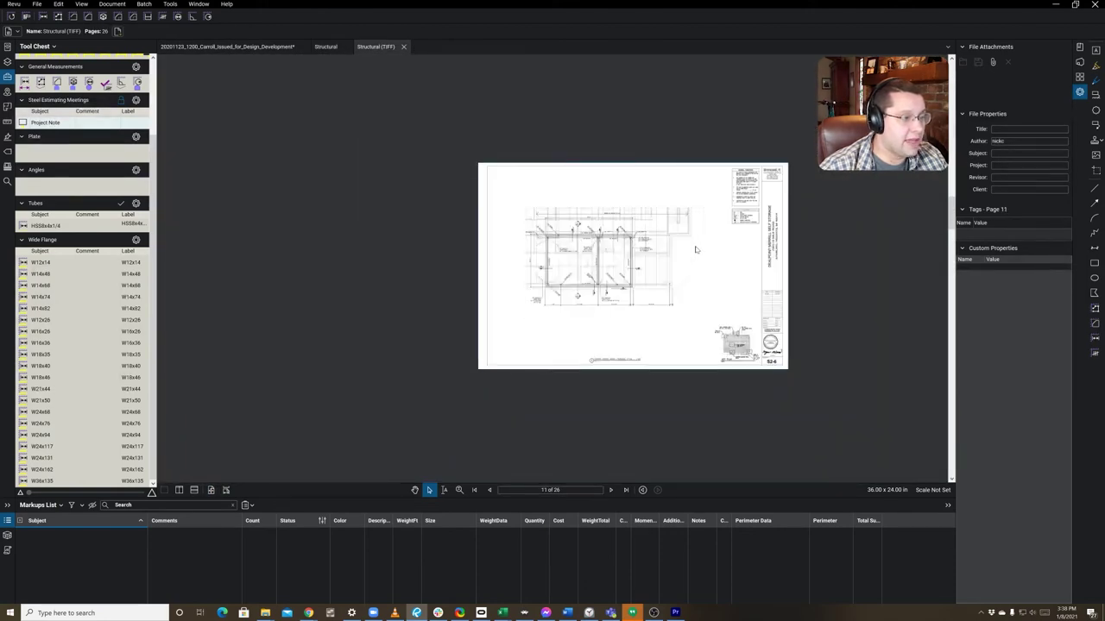
{"action": "key", "text": "Left"}
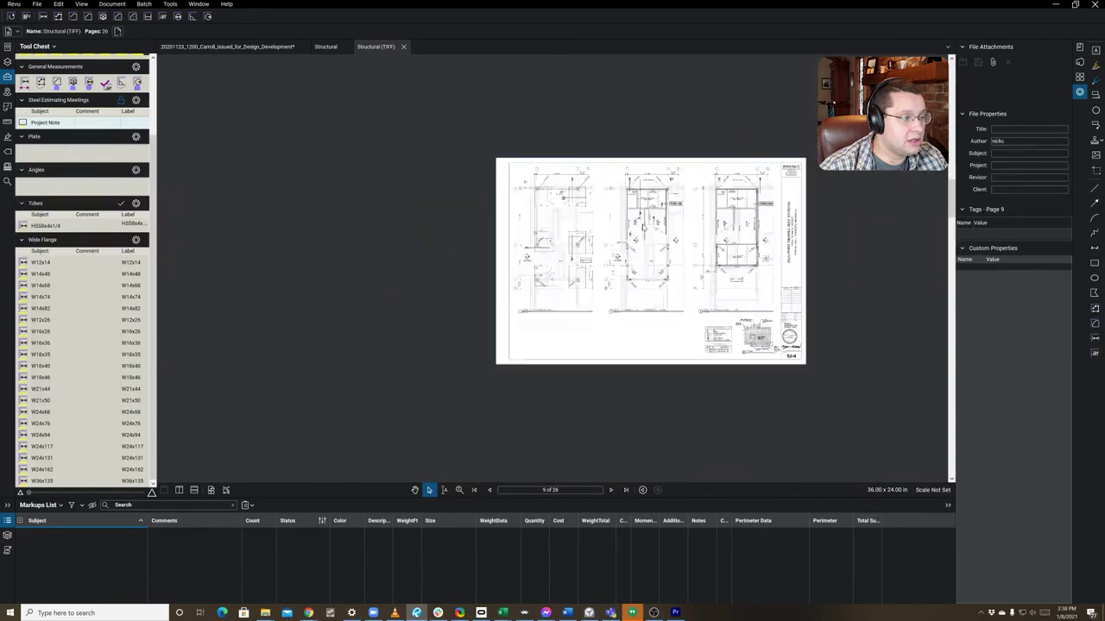
{"action": "scroll", "coordinate": [654, 255], "scroll_direction": "up", "scroll_amount": 8}
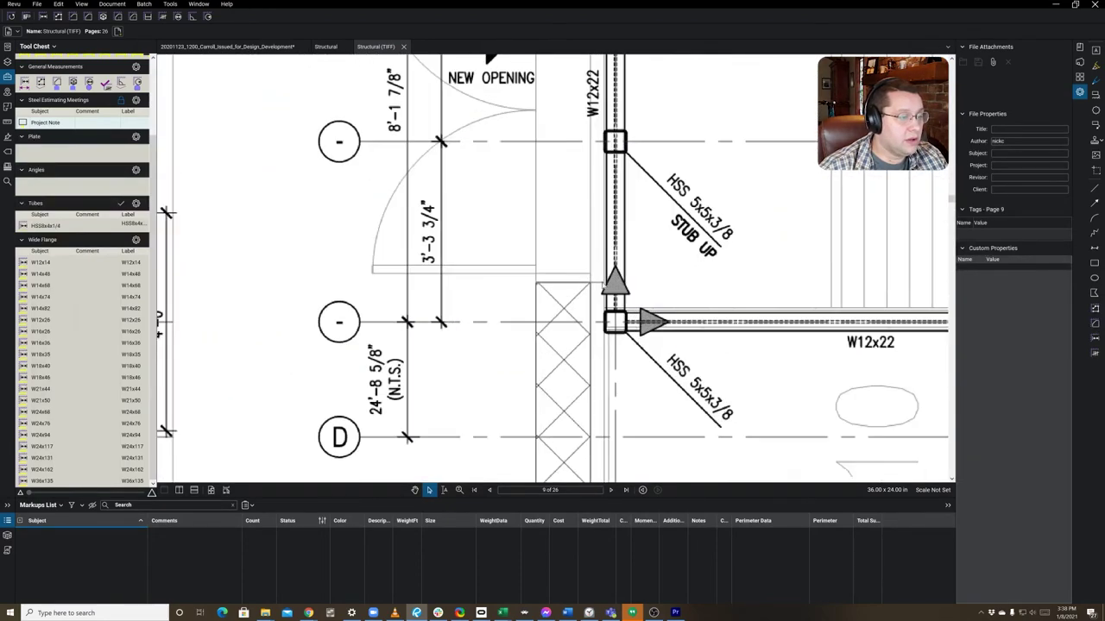
{"action": "scroll", "coordinate": [586, 326], "scroll_direction": "up", "scroll_amount": 2}
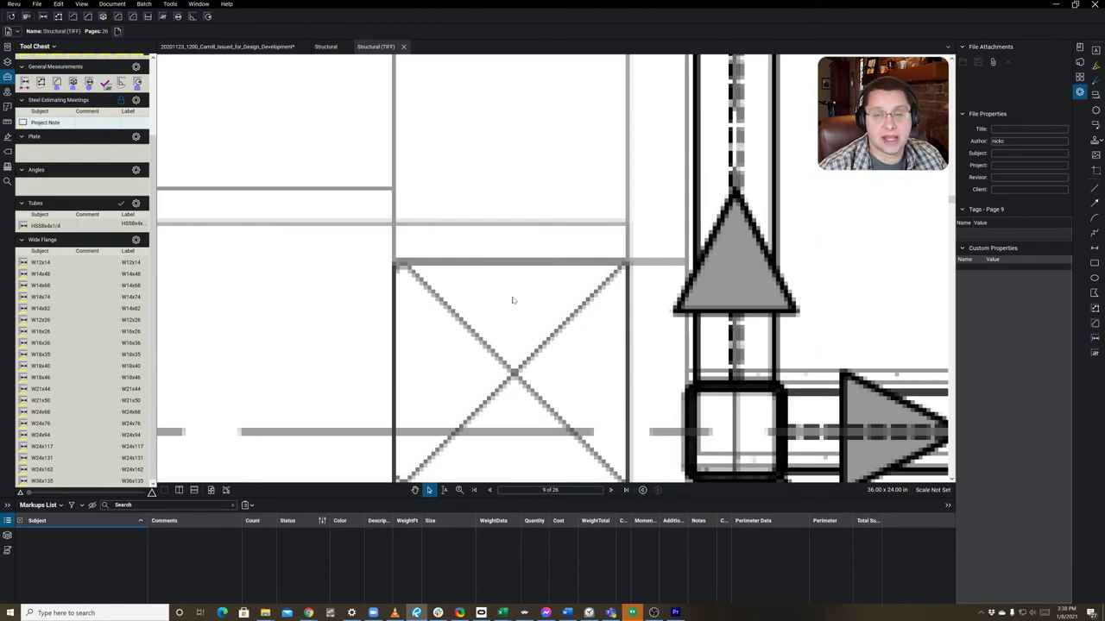
{"action": "left_click", "coordinate": [325, 46]}
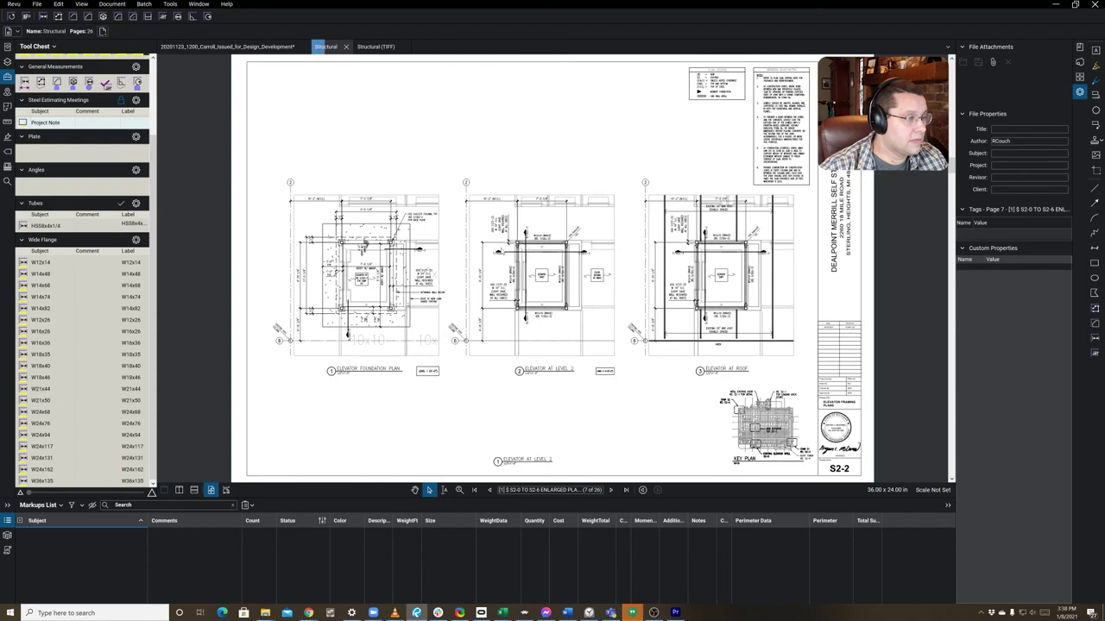
{"action": "scroll", "coordinate": [505, 294], "scroll_direction": "up", "scroll_amount": 5}
{"action": "scroll", "coordinate": [499, 319], "scroll_direction": "up", "scroll_amount": 6}
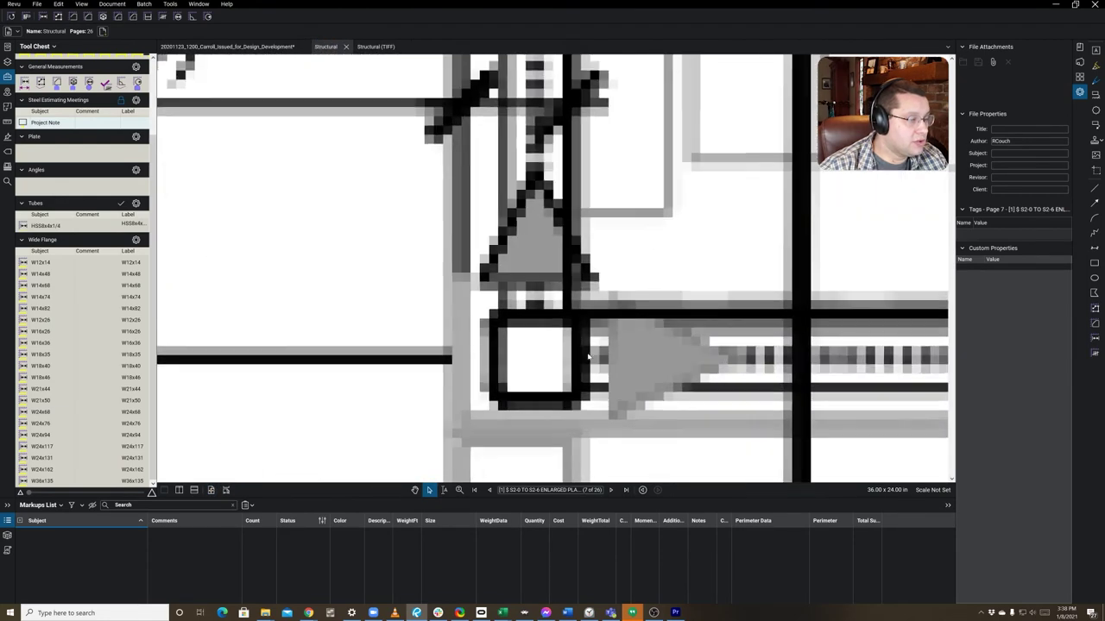
{"action": "scroll", "coordinate": [529, 320], "scroll_direction": "up", "scroll_amount": 2}
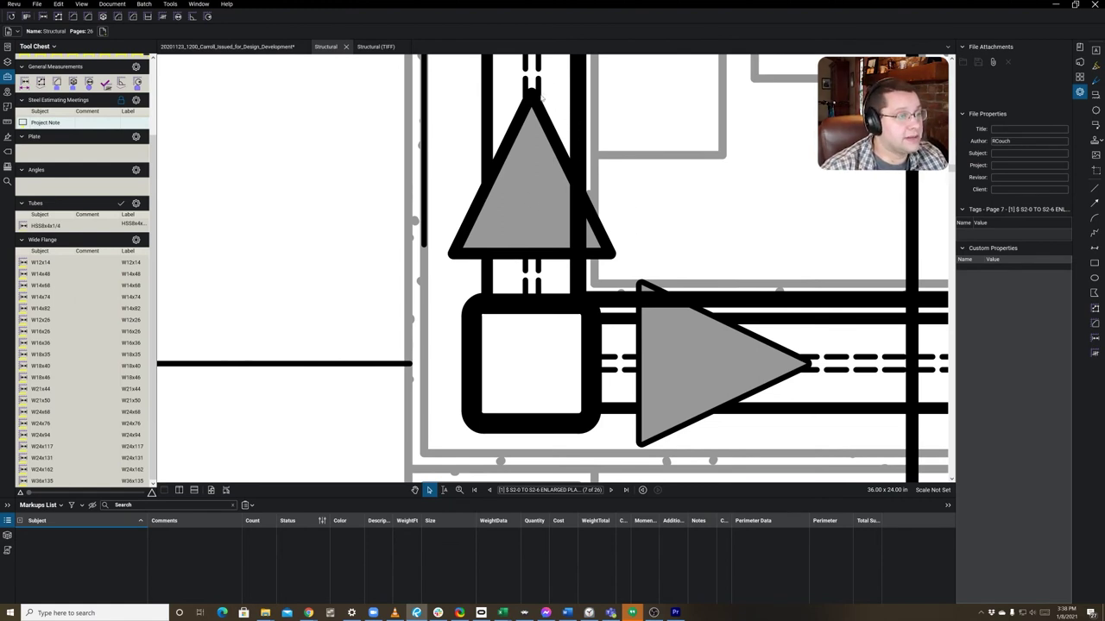
{"action": "scroll", "coordinate": [584, 157], "scroll_direction": "down", "scroll_amount": 1}
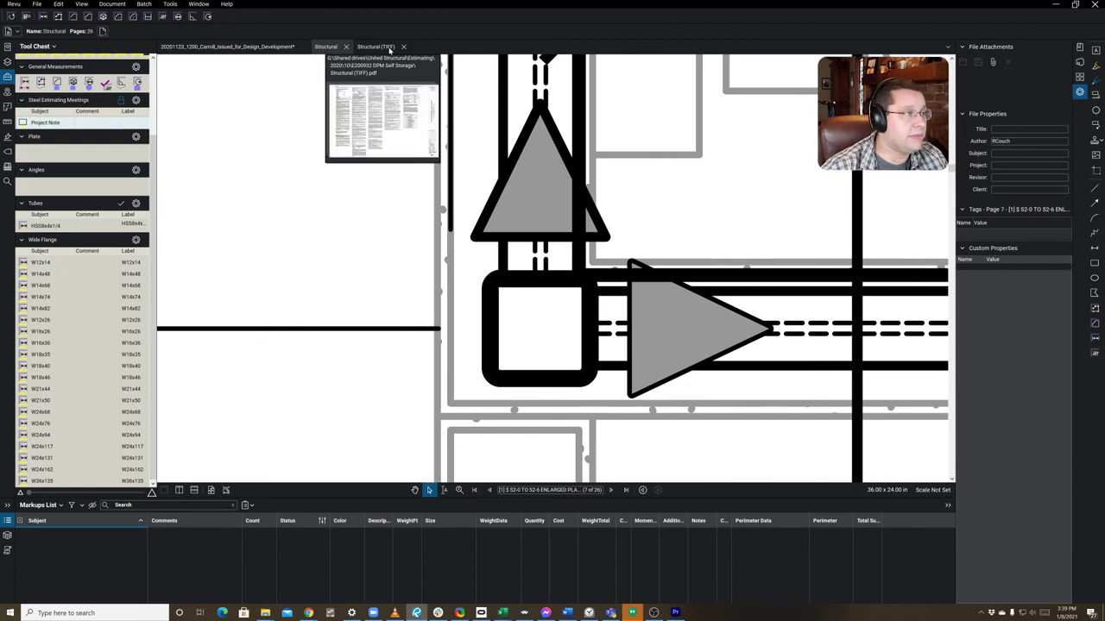
Step: Open the file dialog with Ctrl+O and filter it to All Files (*.*)
{"action": "key", "text": "ctrl+o"}
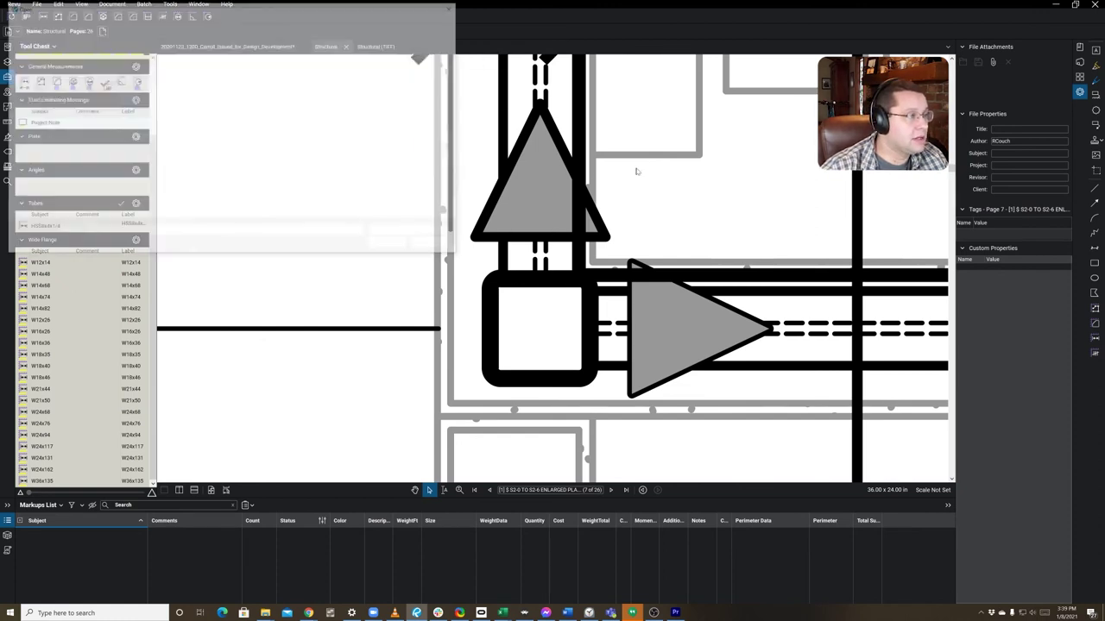
{"action": "left_click", "coordinate": [393, 233]}
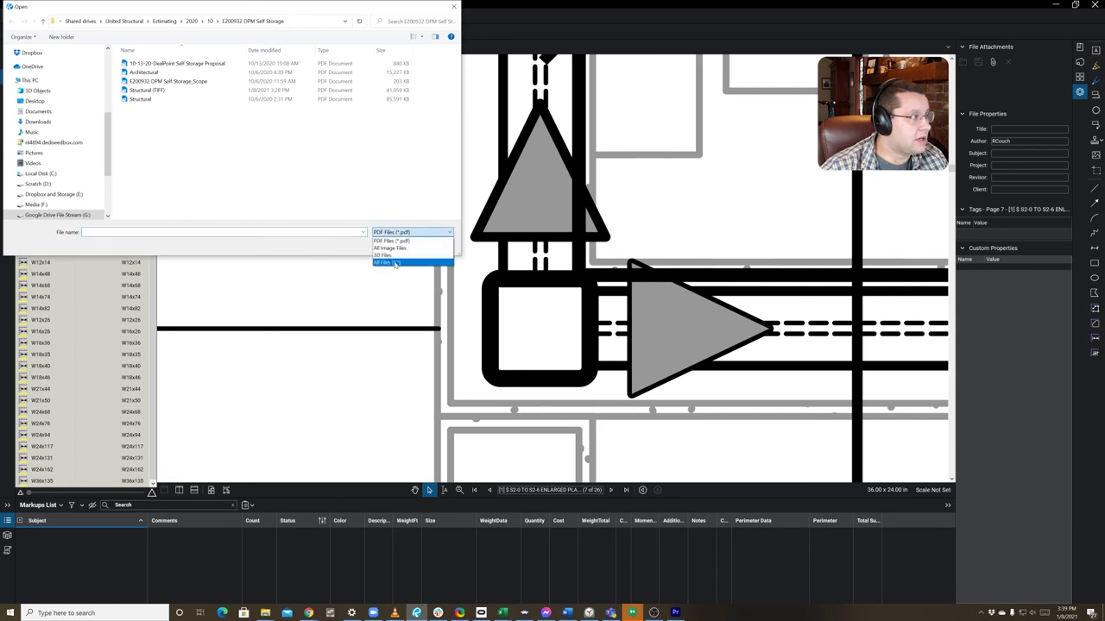
{"action": "left_click", "coordinate": [394, 262]}
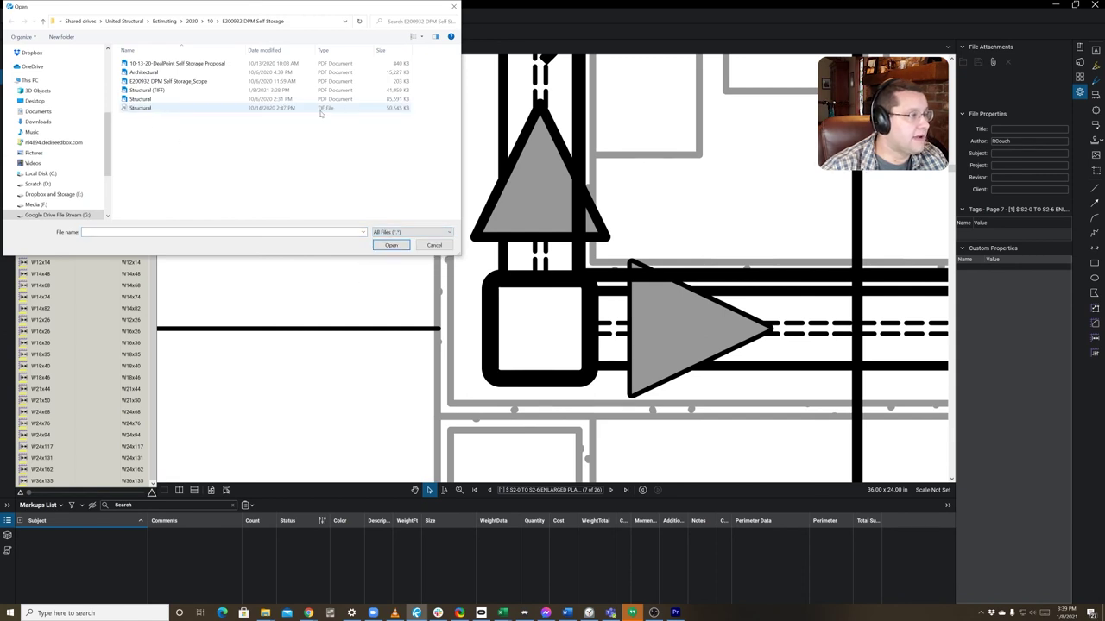